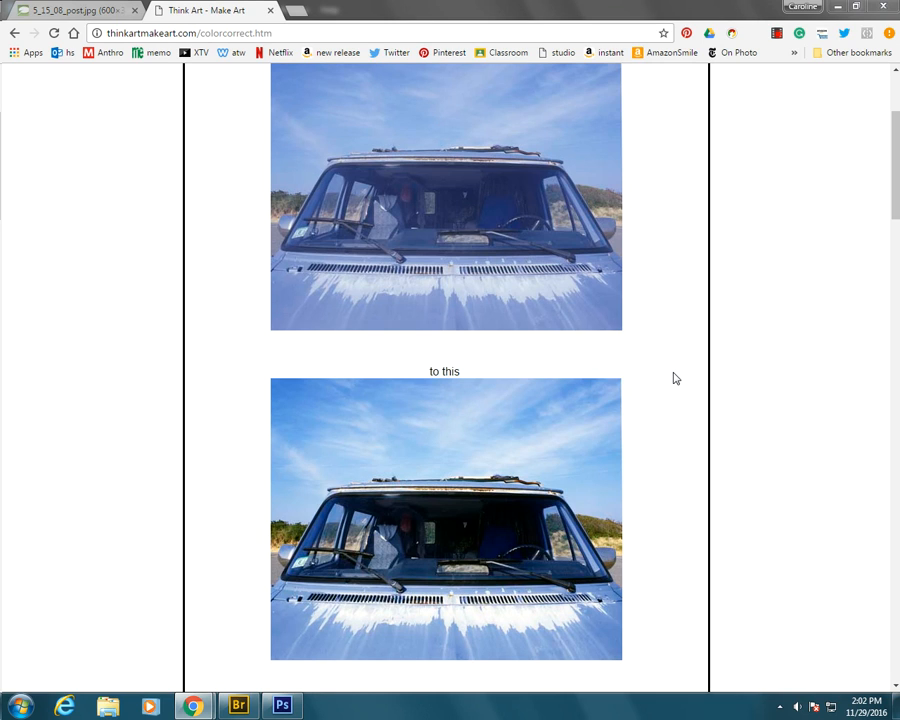
Compare the before and after van photos on the Color Correction web page.
{"action": "scroll", "coordinate": [674, 378], "scroll_direction": "up", "scroll_amount": 1}
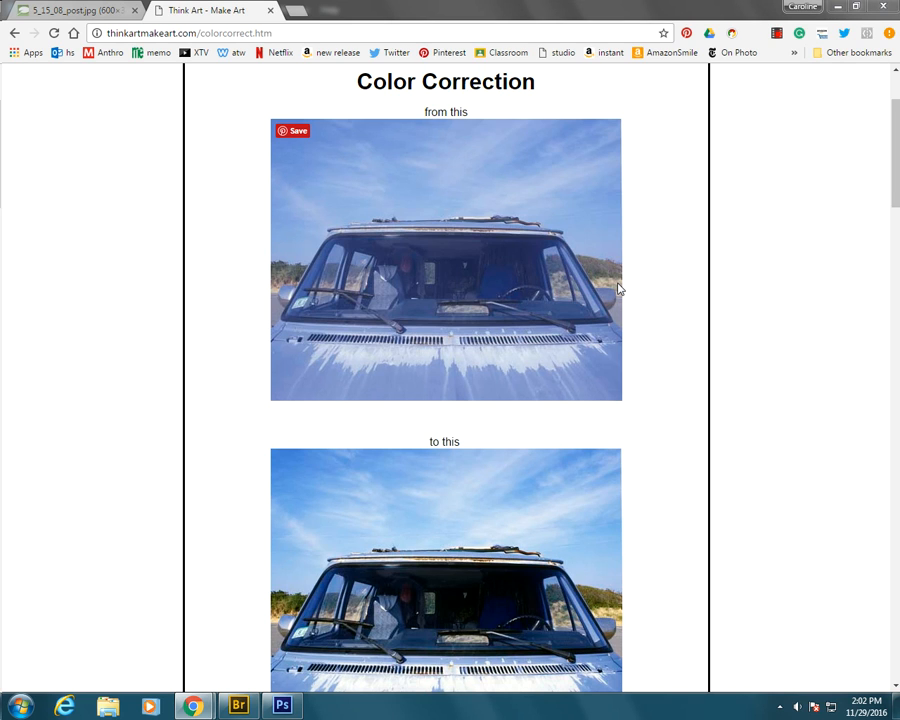
{"action": "scroll", "coordinate": [617, 300], "scroll_direction": "down", "scroll_amount": 3}
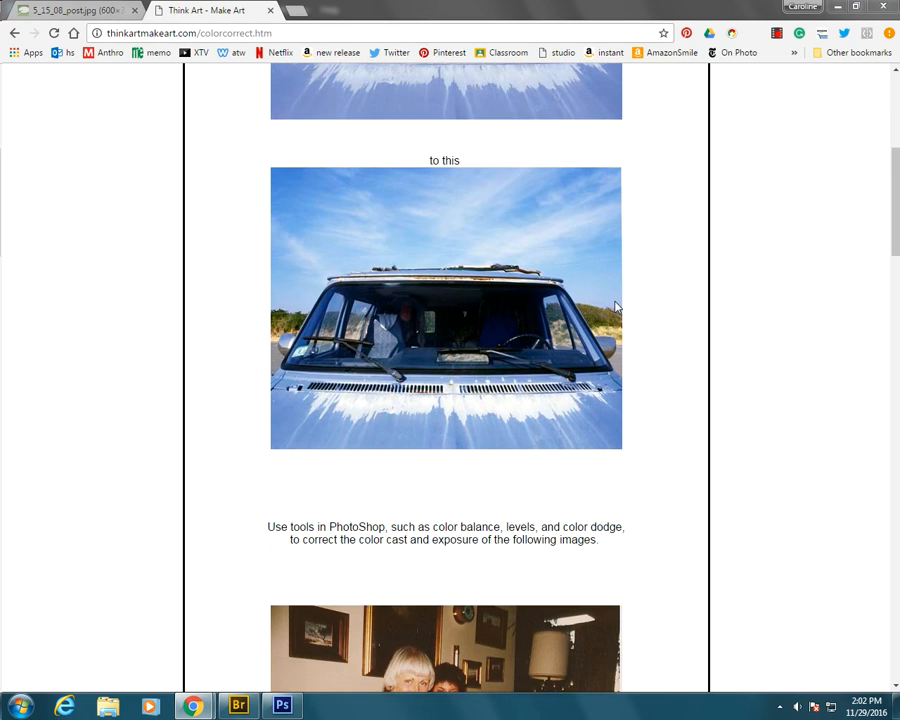
{"action": "scroll", "coordinate": [617, 306], "scroll_direction": "up", "scroll_amount": 1}
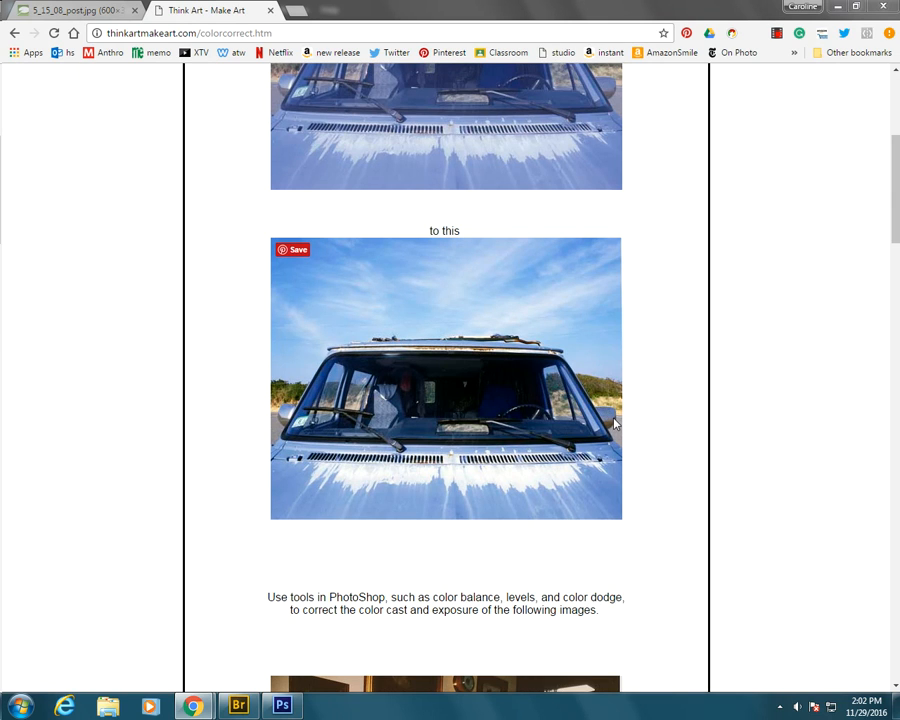
{"action": "scroll", "coordinate": [613, 423], "scroll_direction": "up", "scroll_amount": 3}
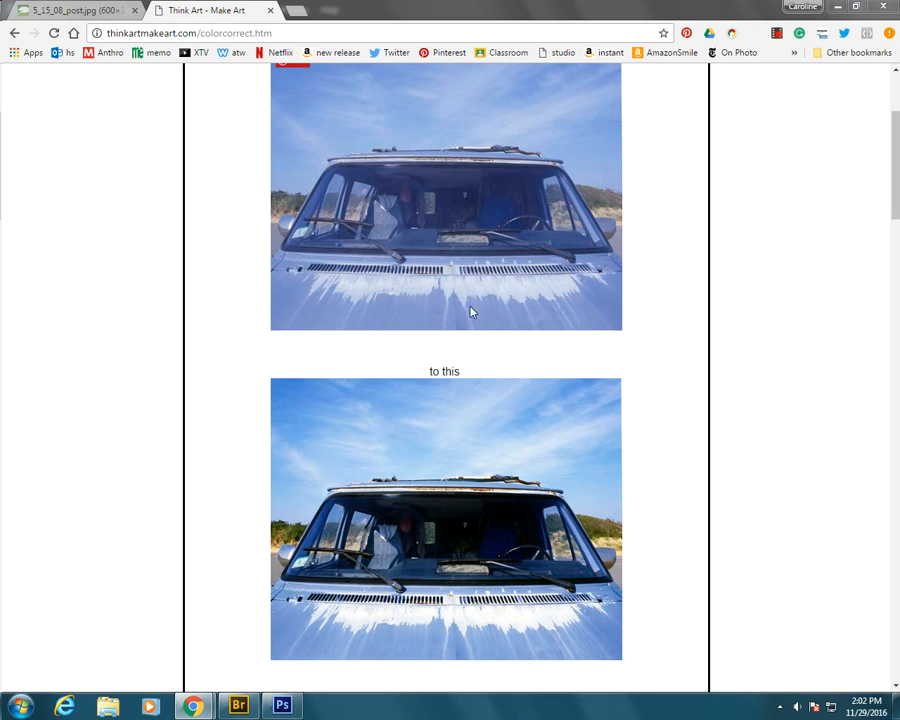
{"action": "scroll", "coordinate": [633, 504], "scroll_direction": "down", "scroll_amount": 3}
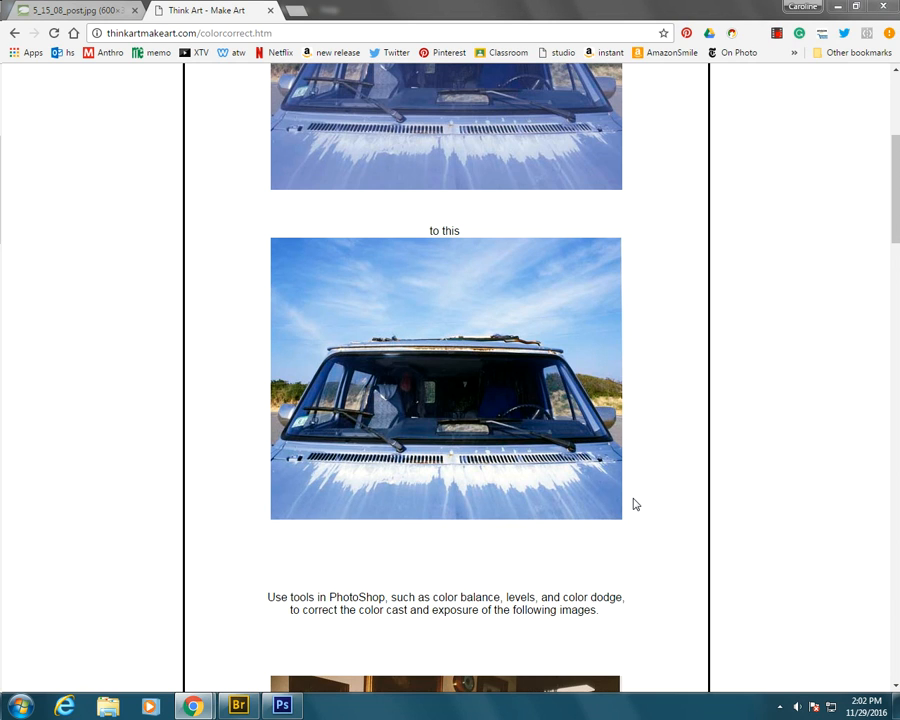
Switch to Photoshop and add a Color Balance adjustment layer above the van photo with midtones Yellow–Blue at -55.
{"action": "left_click", "coordinate": [282, 706]}
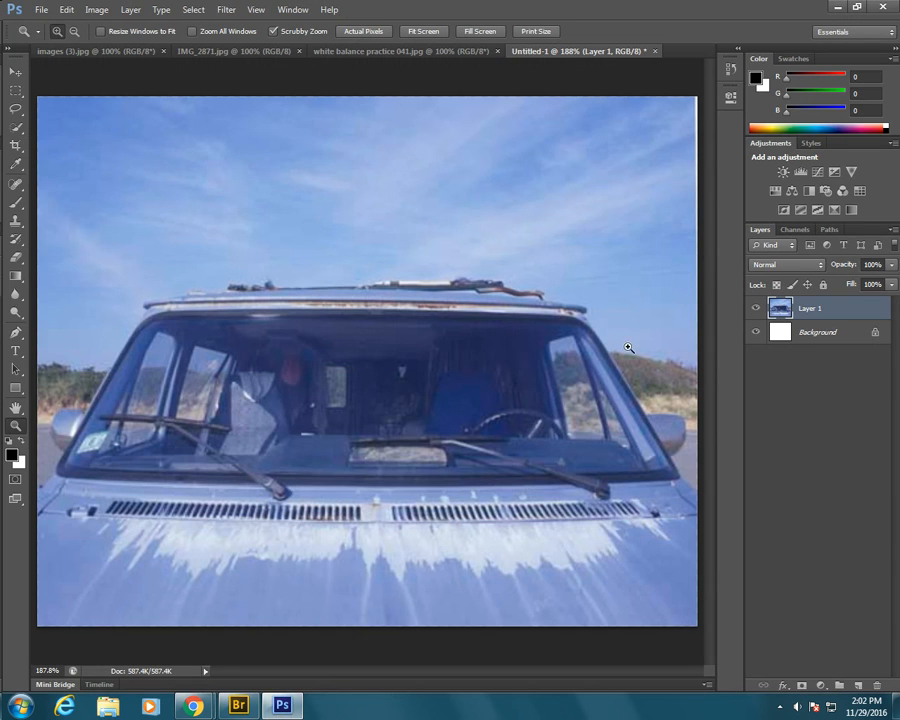
{"action": "left_click", "coordinate": [822, 686]}
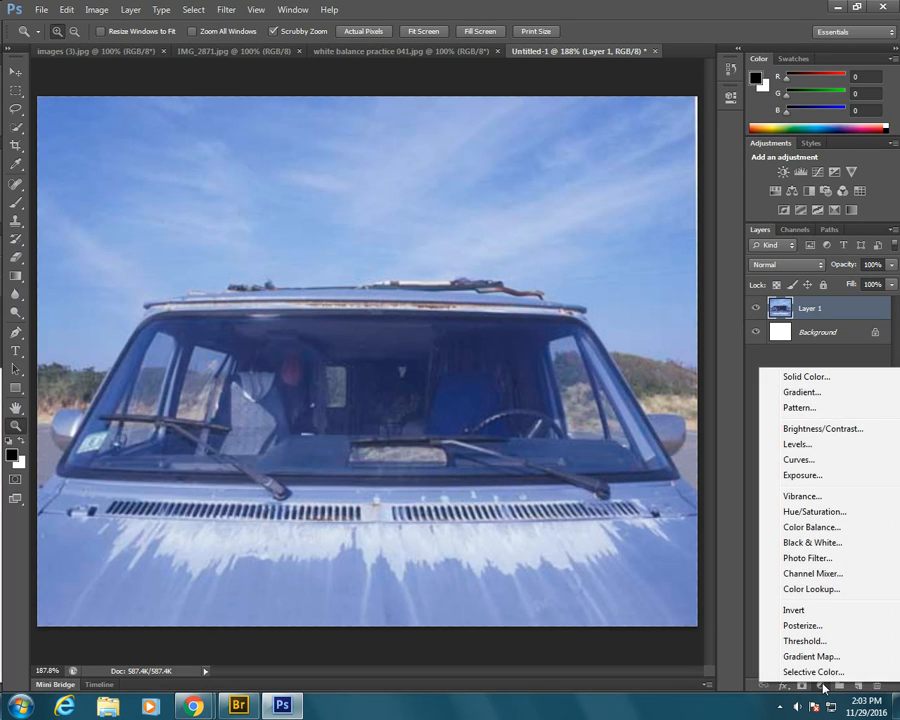
{"action": "left_click", "coordinate": [840, 527]}
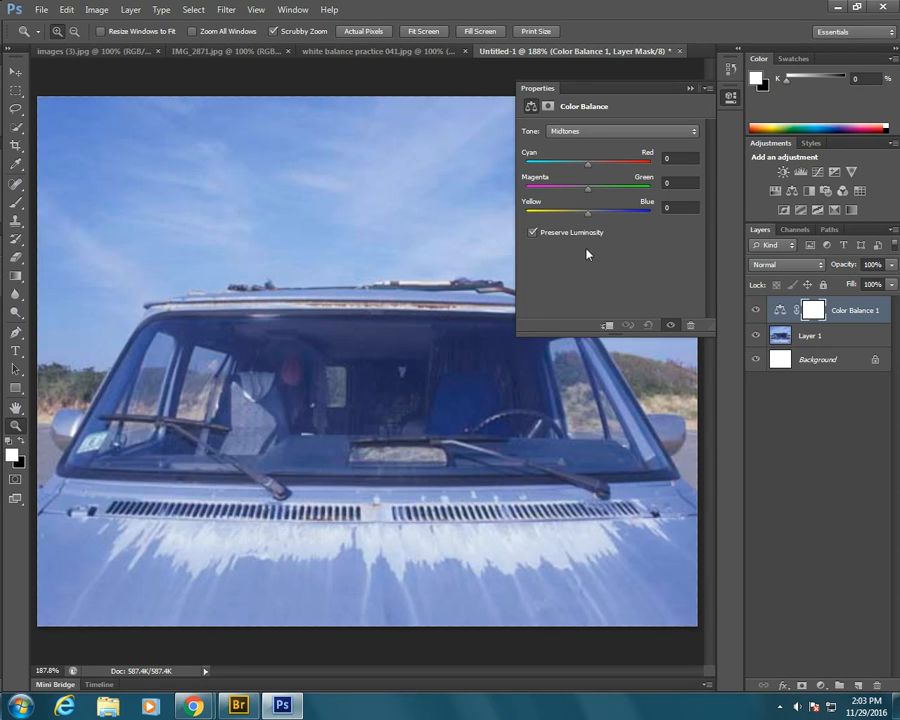
{"action": "left_click_drag", "start_coordinate": [587, 215], "coordinate": [553, 215]}
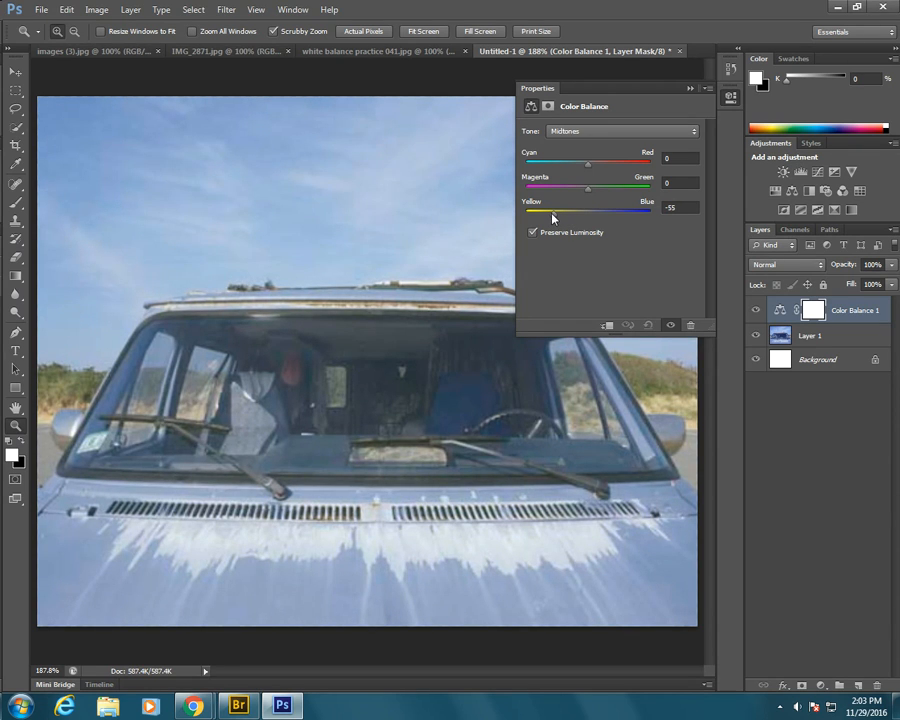
Set the Color Balance layer's Yellow–Blue value to -52 for shadows and -36 for highlights.
{"action": "left_click", "coordinate": [574, 134]}
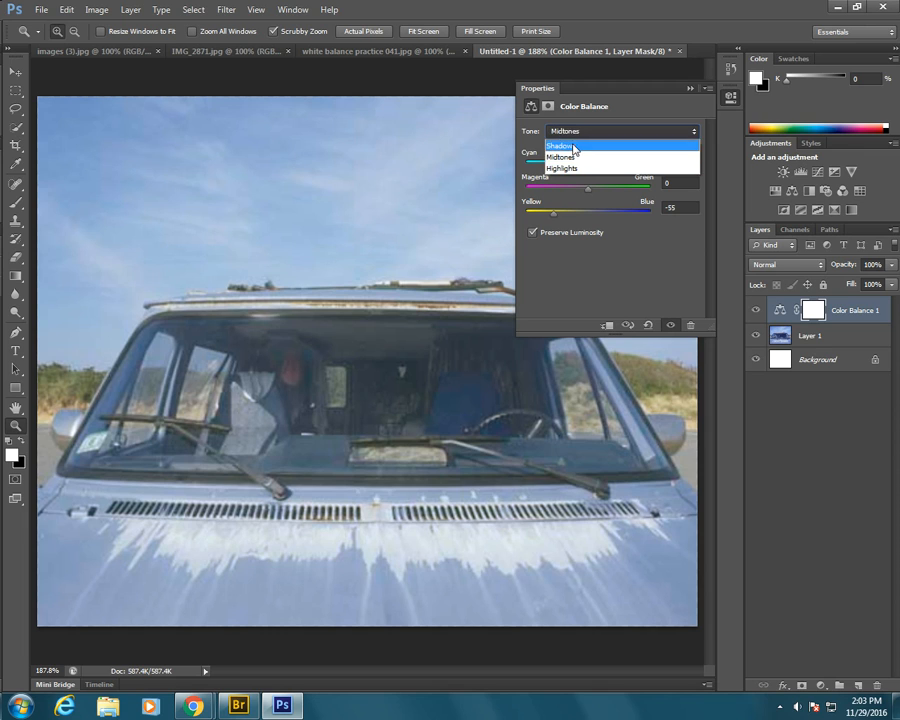
{"action": "left_click", "coordinate": [564, 146]}
{"action": "left_click_drag", "start_coordinate": [587, 214], "coordinate": [554, 216]}
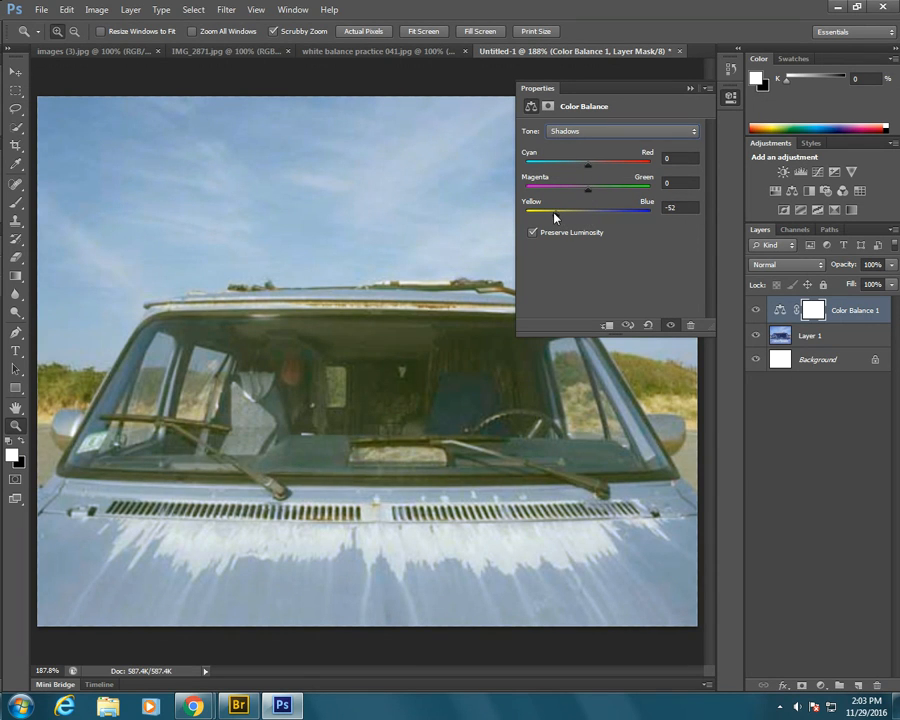
{"action": "left_click", "coordinate": [598, 133]}
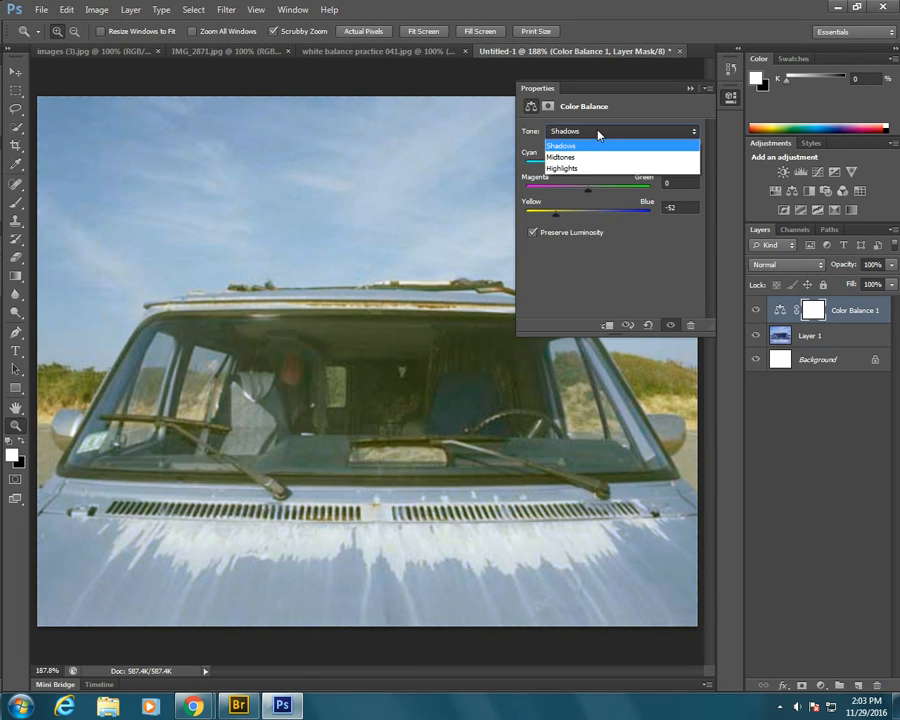
{"action": "left_click", "coordinate": [587, 170]}
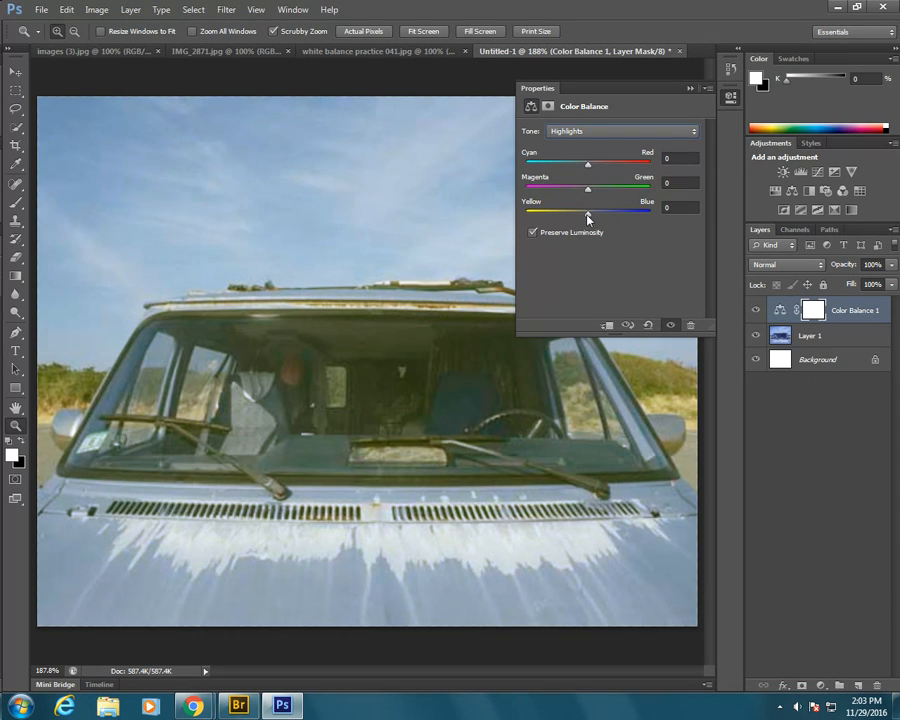
{"action": "left_click_drag", "start_coordinate": [587, 214], "coordinate": [565, 217]}
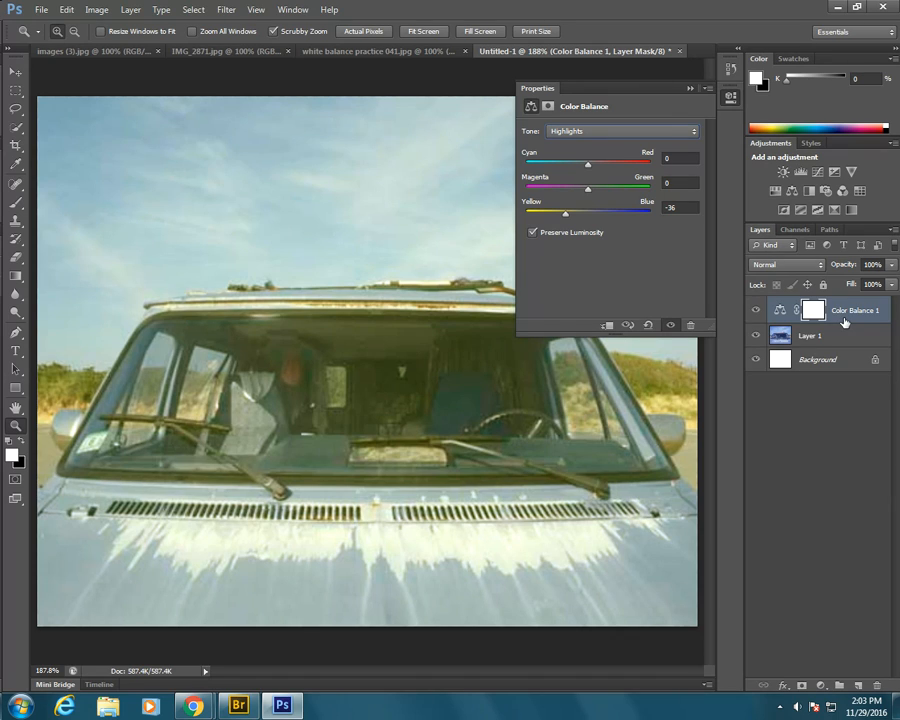
Invert the Color Balance layer's mask to black and back to white.
{"action": "left_click", "coordinate": [810, 311]}
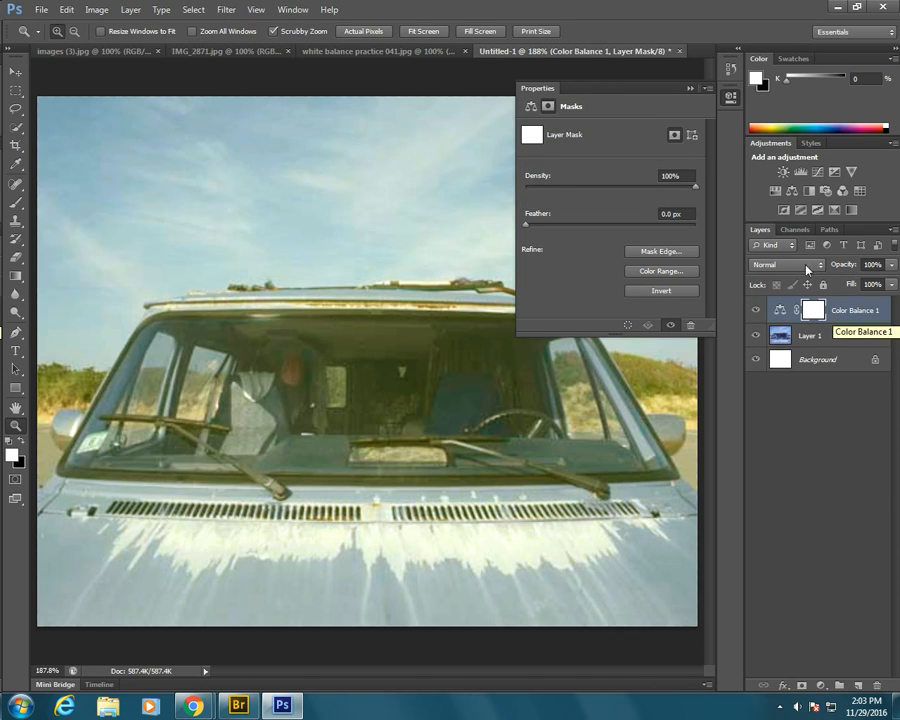
{"action": "left_click", "coordinate": [689, 89]}
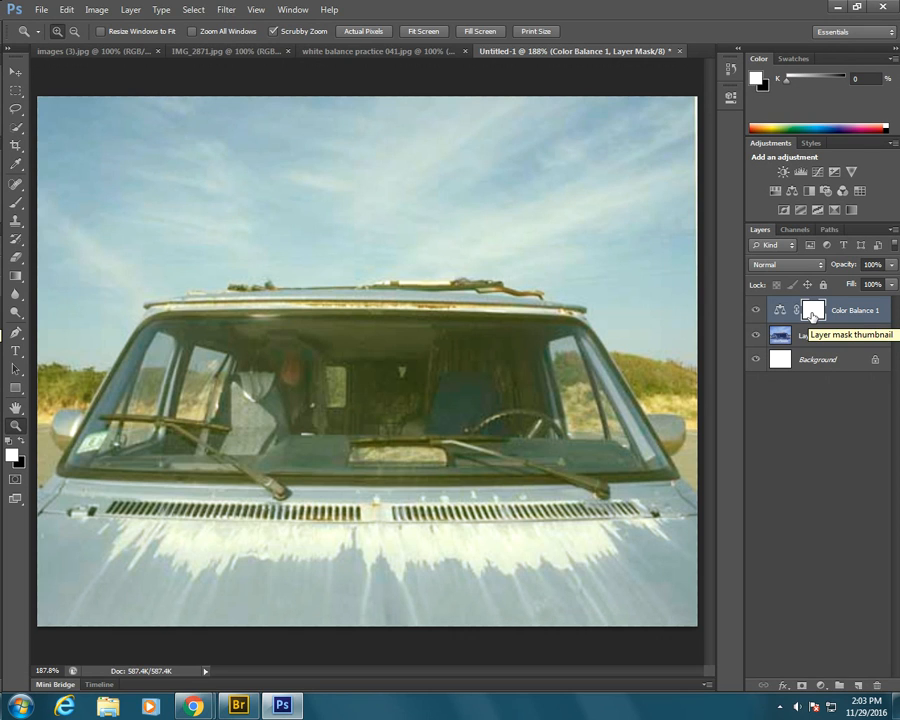
{"action": "key", "text": "ctrl+i"}
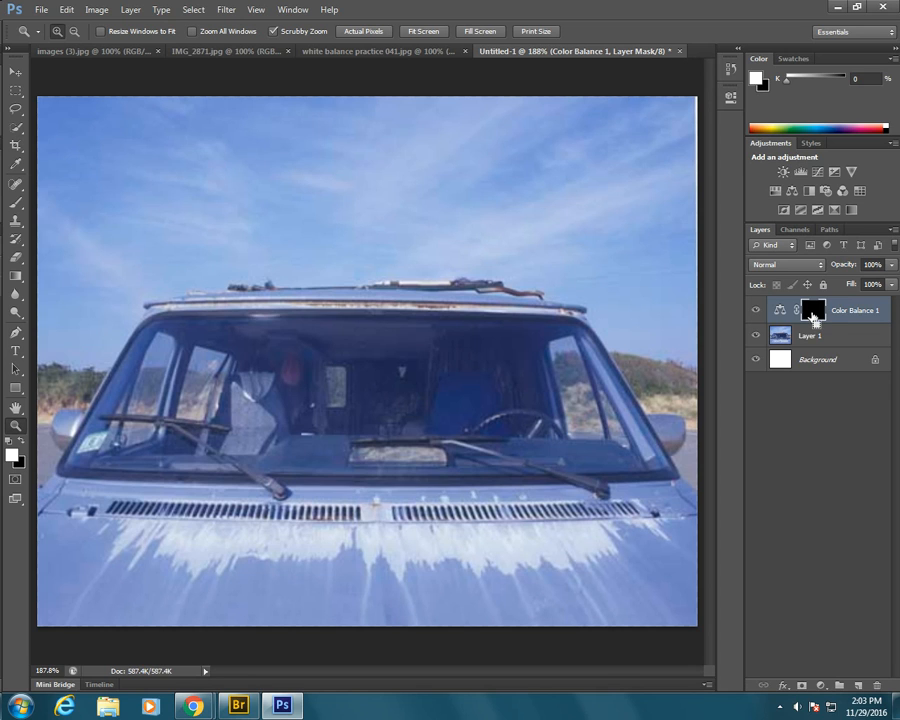
{"action": "key", "text": "ctrl+i"}
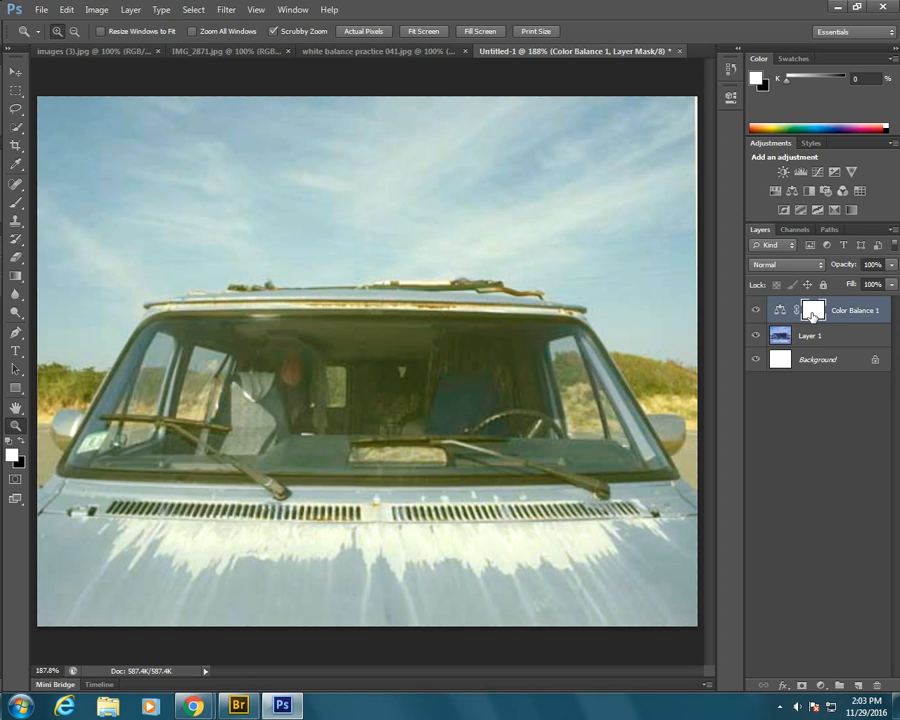
Fill the Color Balance layer's mask with black using the Paint Bucket tool.
{"action": "left_click", "coordinate": [17, 279]}
{"action": "left_click", "coordinate": [42, 287]}
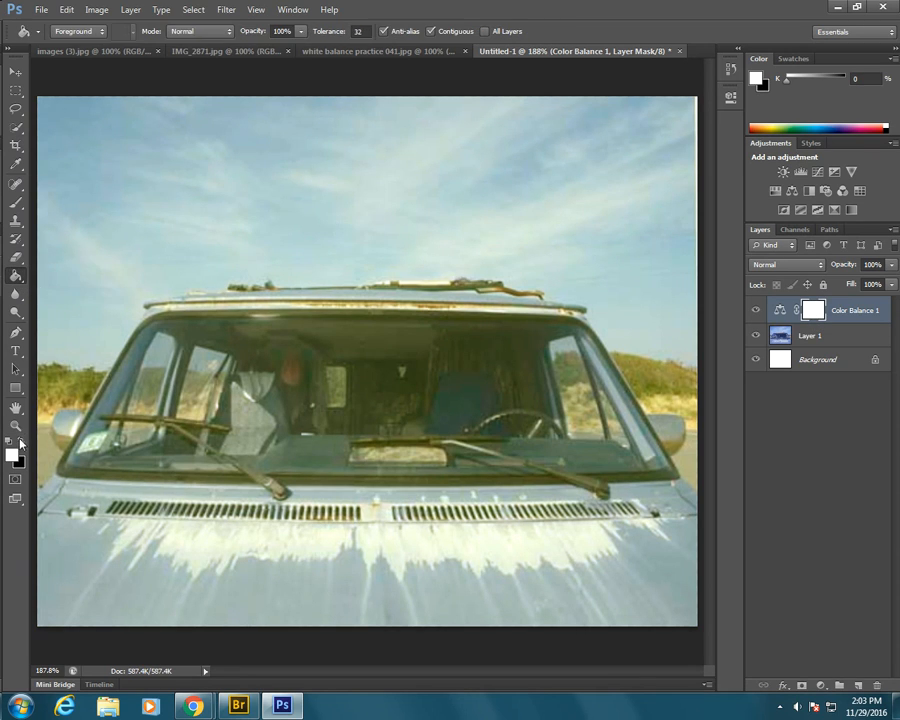
{"action": "left_click", "coordinate": [20, 444]}
{"action": "left_click", "coordinate": [312, 207]}
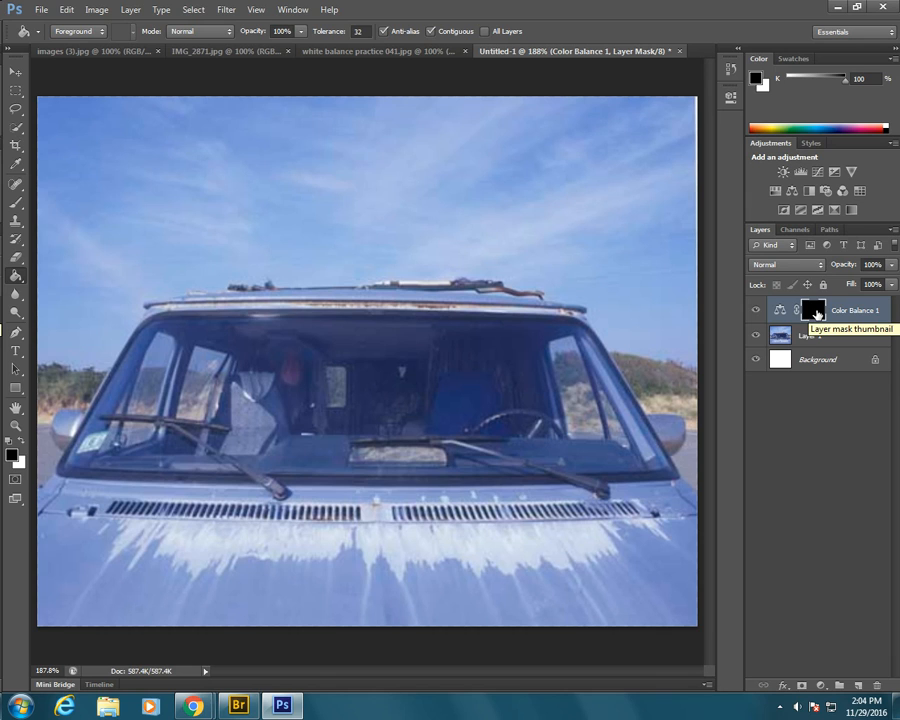
Paint the Color Balance mask white over the grass beside and behind the van with a size 30 brush, and black over the sandy ground.
{"action": "left_click", "coordinate": [13, 206]}
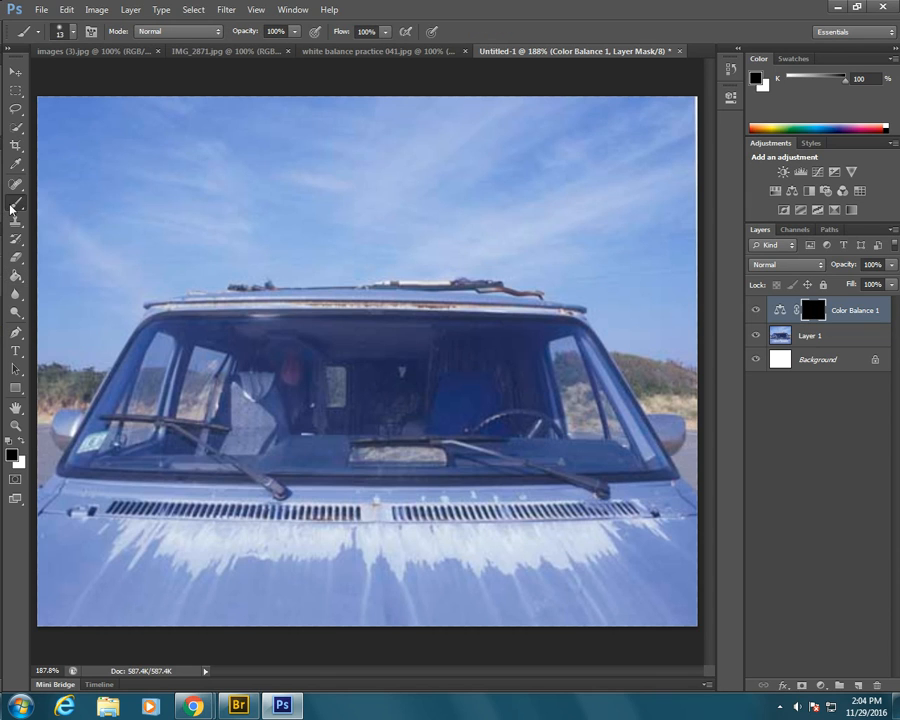
{"action": "key", "text": "x"}
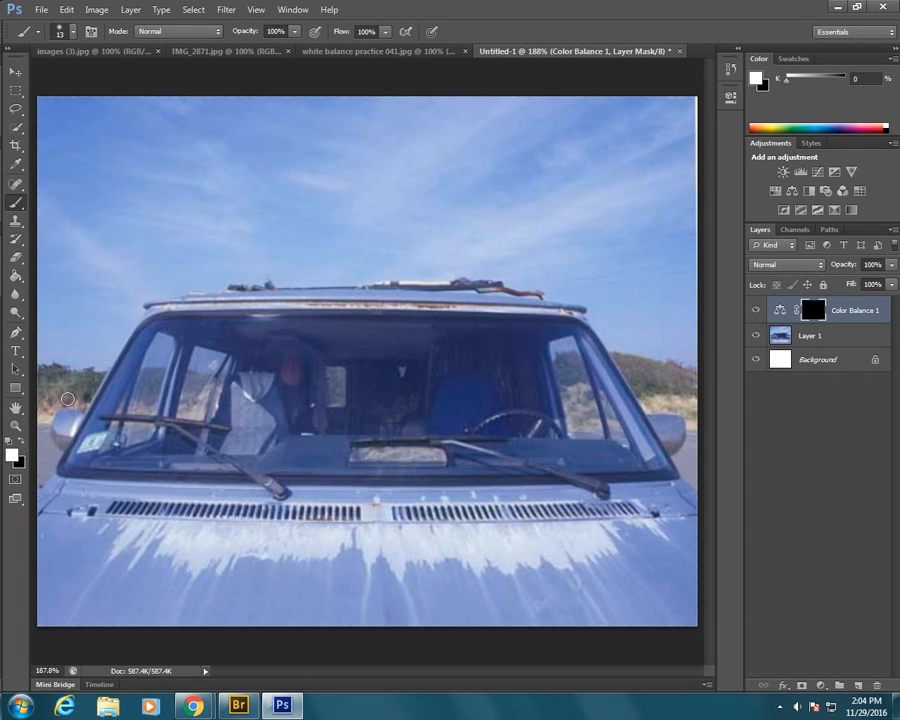
{"action": "key", "text": "bracketright"}
{"action": "key", "text": "bracketright"}
{"action": "mouse_move", "coordinate": [80, 384]}
{"action": "left_mouse_down"}
{"action": "mouse_move", "coordinate": [42, 406]}
{"action": "mouse_move", "coordinate": [44, 376]}
{"action": "mouse_move", "coordinate": [129, 395]}
{"action": "mouse_move", "coordinate": [146, 381]}
{"action": "mouse_move", "coordinate": [143, 396]}
{"action": "mouse_move", "coordinate": [154, 378]}
{"action": "mouse_move", "coordinate": [205, 406]}
{"action": "mouse_move", "coordinate": [189, 383]}
{"action": "mouse_move", "coordinate": [187, 400]}
{"action": "mouse_move", "coordinate": [87, 381]}
{"action": "left_mouse_up"}
{"action": "mouse_move", "coordinate": [685, 385]}
{"action": "left_mouse_down"}
{"action": "mouse_move", "coordinate": [628, 367]}
{"action": "mouse_move", "coordinate": [668, 382]}
{"action": "left_mouse_up"}
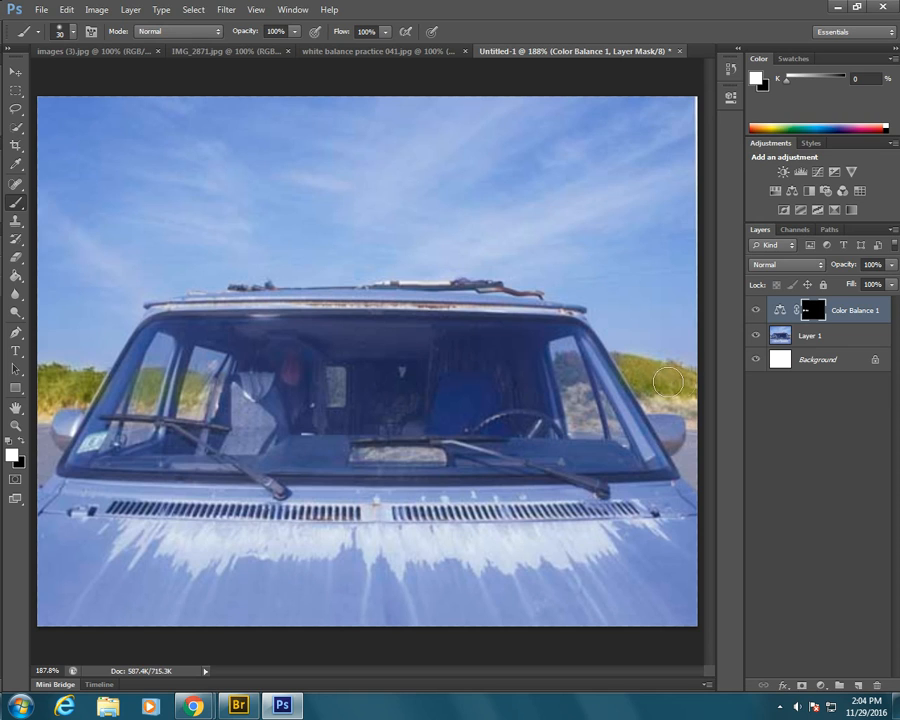
{"action": "mouse_move", "coordinate": [558, 372]}
{"action": "left_mouse_down"}
{"action": "mouse_move", "coordinate": [565, 364]}
{"action": "mouse_move", "coordinate": [586, 410]}
{"action": "left_mouse_up"}
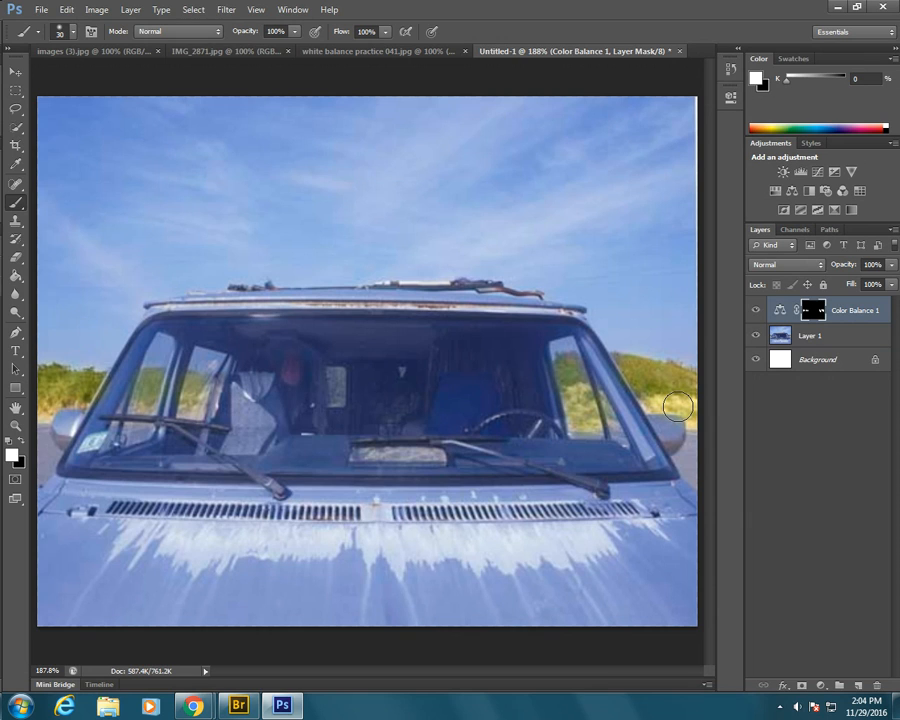
{"action": "key", "text": "x"}
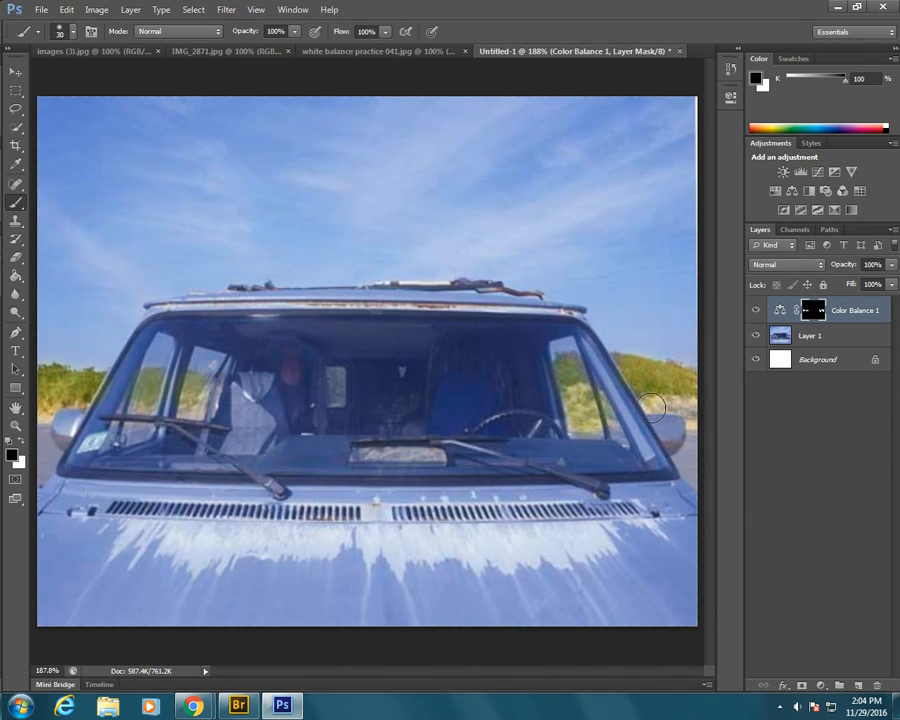
{"action": "mouse_move", "coordinate": [579, 424]}
{"action": "left_mouse_down"}
{"action": "mouse_move", "coordinate": [587, 429]}
{"action": "mouse_move", "coordinate": [580, 410]}
{"action": "left_mouse_up"}
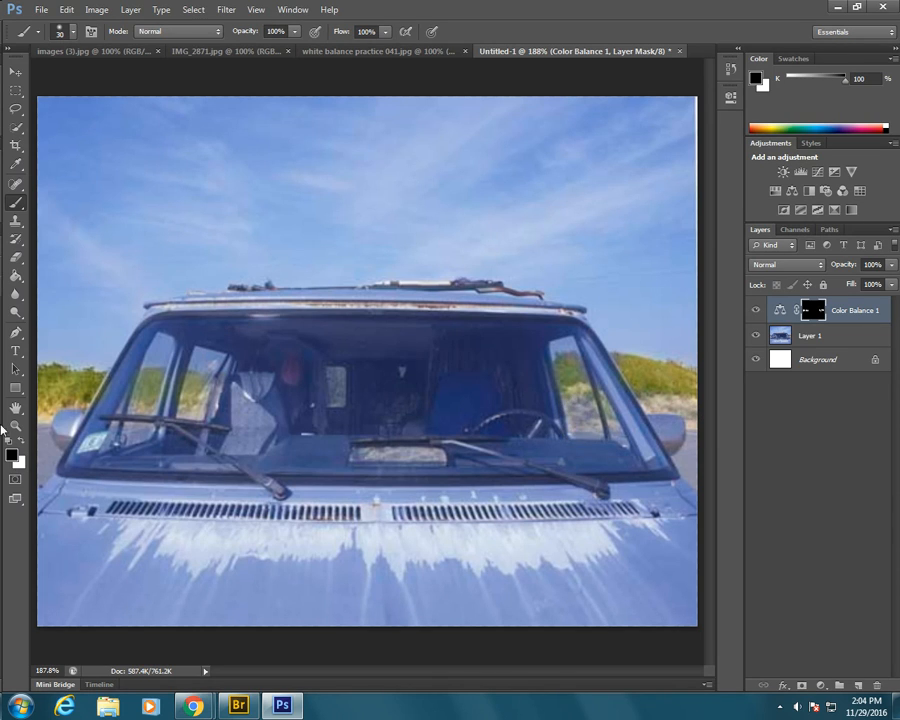
Add a Hue/Saturation adjustment layer with the Blues saturation at +40.
{"action": "left_click", "coordinate": [820, 685]}
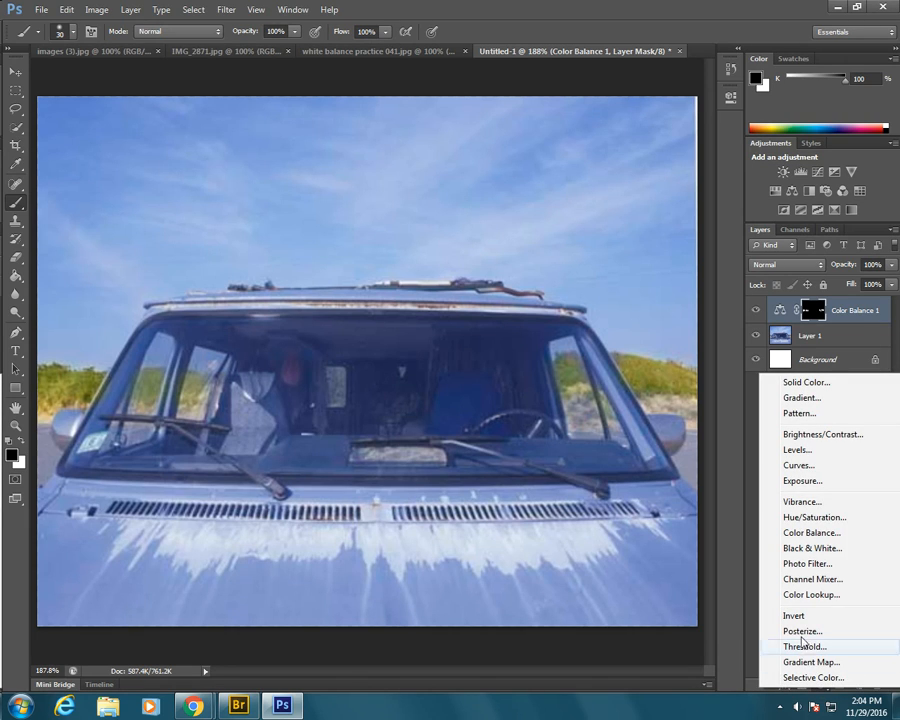
{"action": "left_click", "coordinate": [838, 518]}
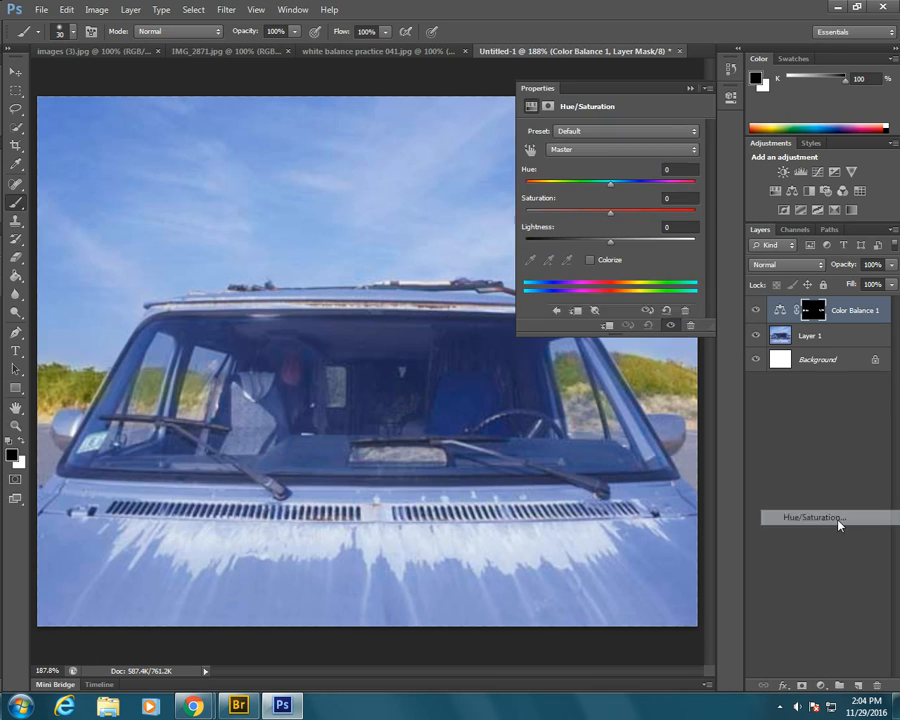
{"action": "left_click", "coordinate": [614, 153]}
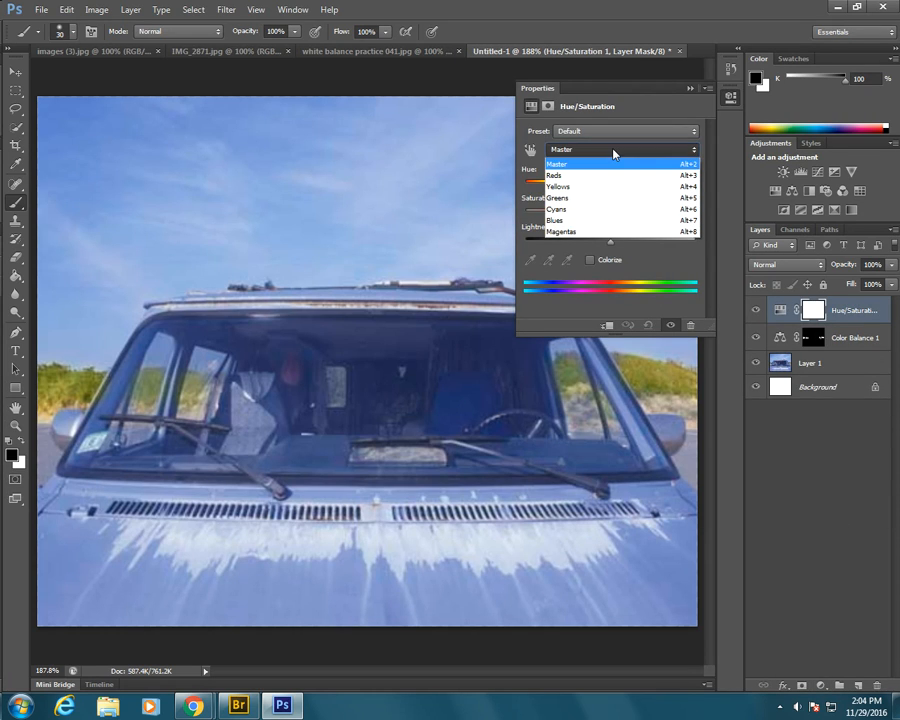
{"action": "left_click", "coordinate": [590, 220]}
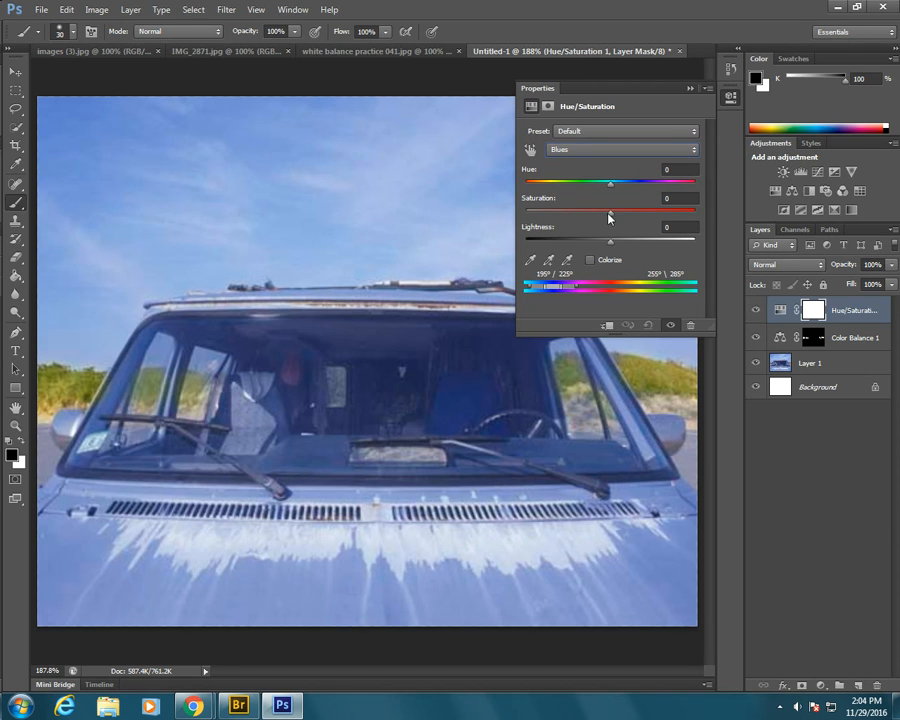
{"action": "left_click_drag", "start_coordinate": [608, 213], "coordinate": [644, 216]}
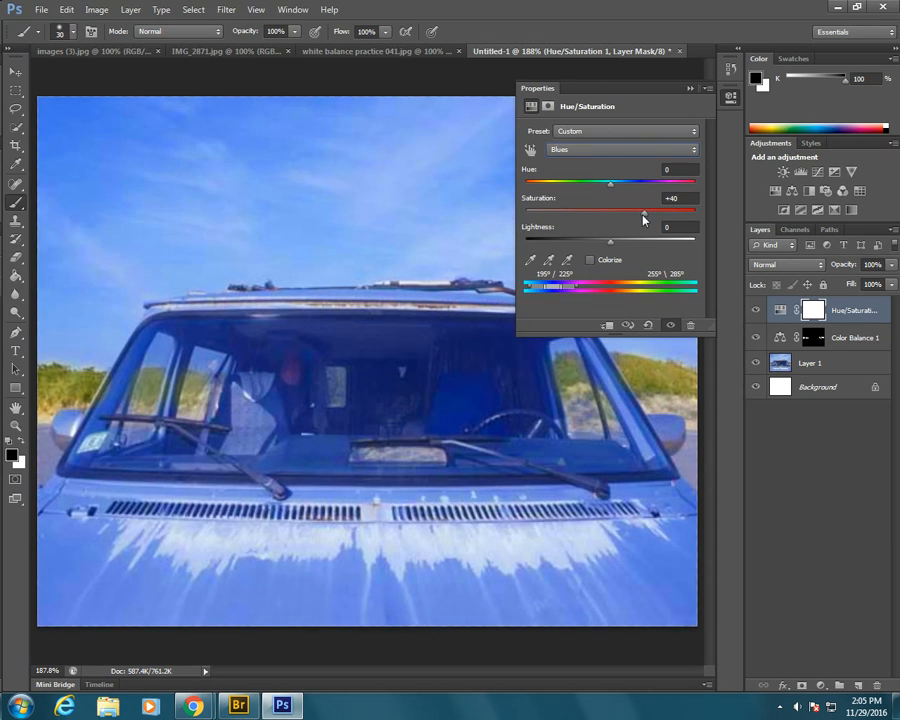
{"action": "left_click", "coordinate": [690, 88]}
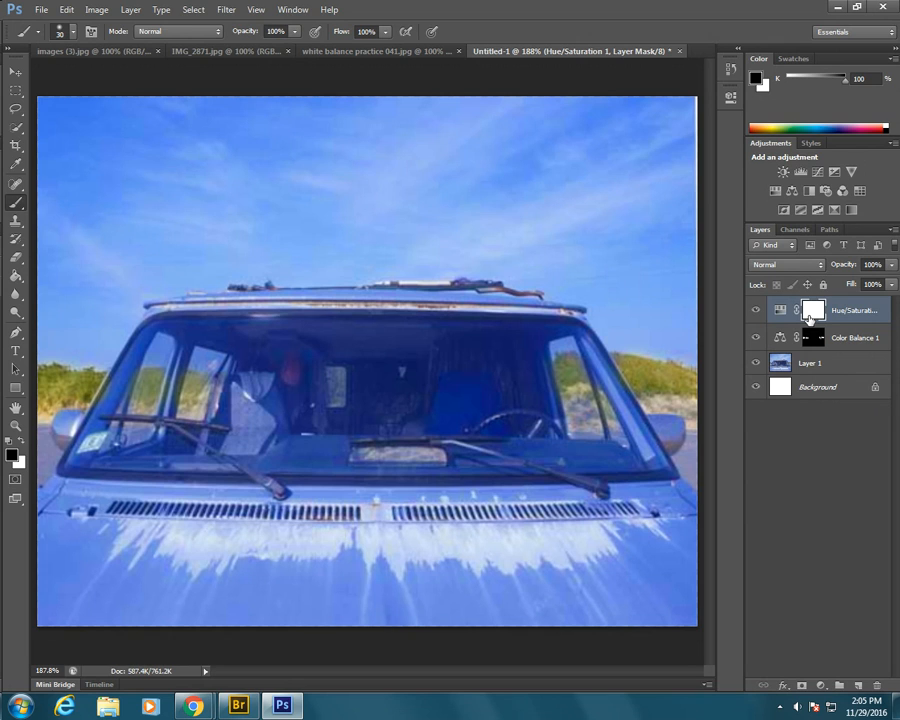
Invert the Hue/Saturation mask to black and paint white over the whole sky with a size 125 brush.
{"action": "key", "text": "ctrl+i"}
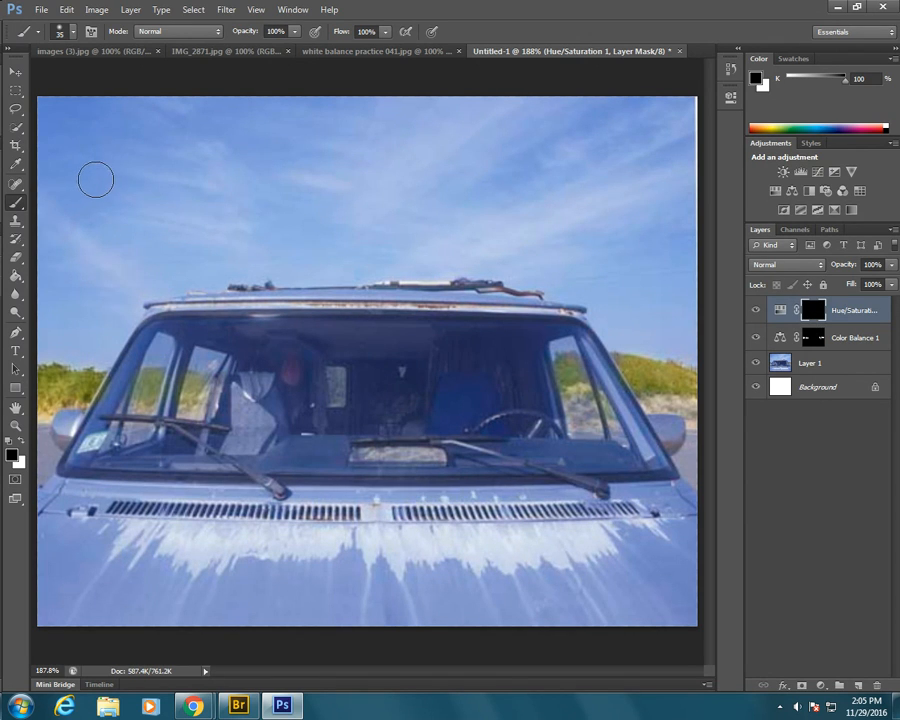
{"action": "key", "text": "bracketright"}
{"action": "key", "text": "bracketright"}
{"action": "key", "text": "bracketright"}
{"action": "key", "text": "bracketright"}
{"action": "key", "text": "bracketright"}
{"action": "key", "text": "bracketright"}
{"action": "key", "text": "bracketright"}
{"action": "key", "text": "bracketright"}
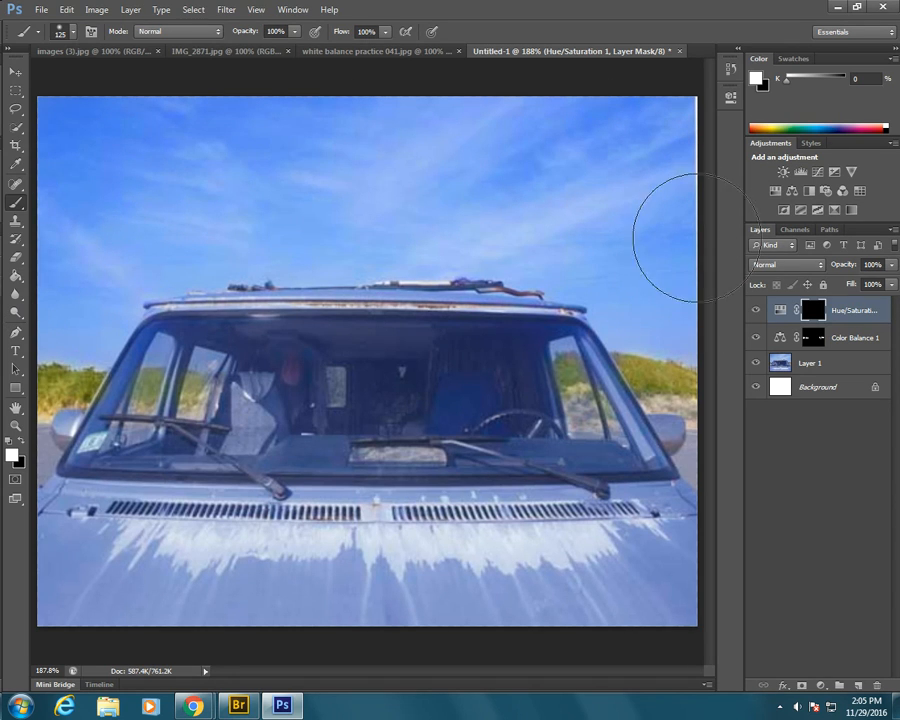
{"action": "left_click_drag", "start_coordinate": [319, 148], "coordinate": [599, 196]}
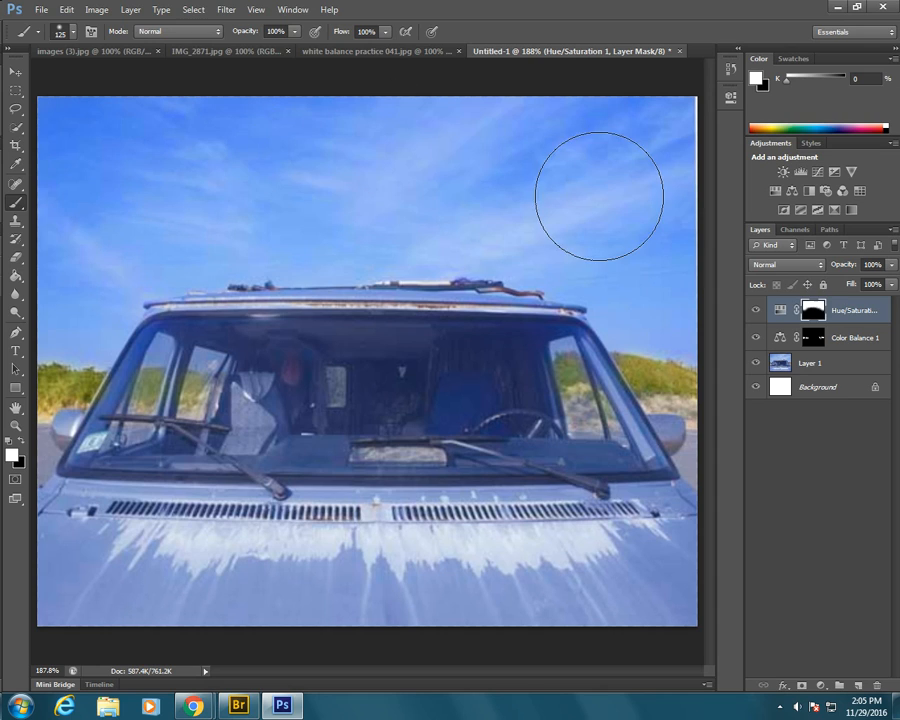